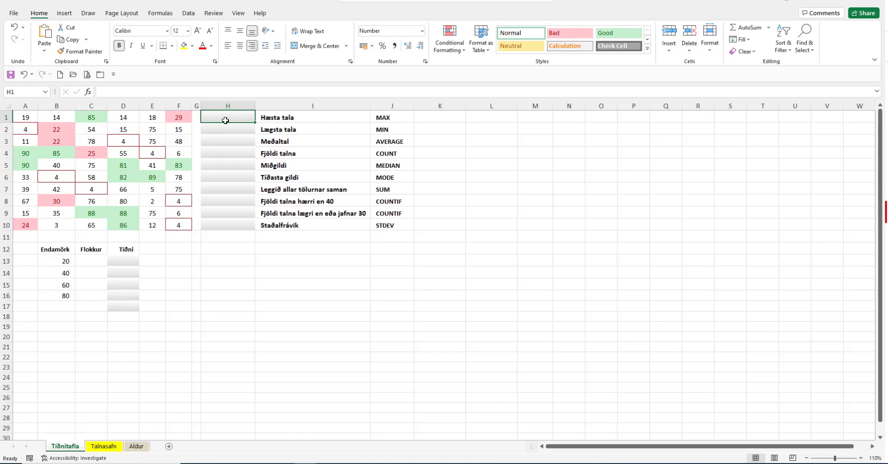
Calculate the highest number of A1:F10 in cell H1 with the MAX function.
{"action": "left_click", "coordinate": [768, 27]}
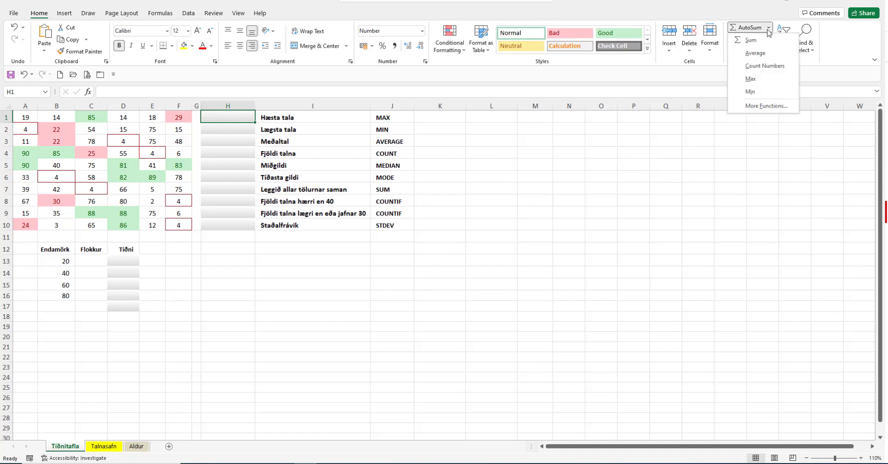
{"action": "left_click", "coordinate": [750, 78]}
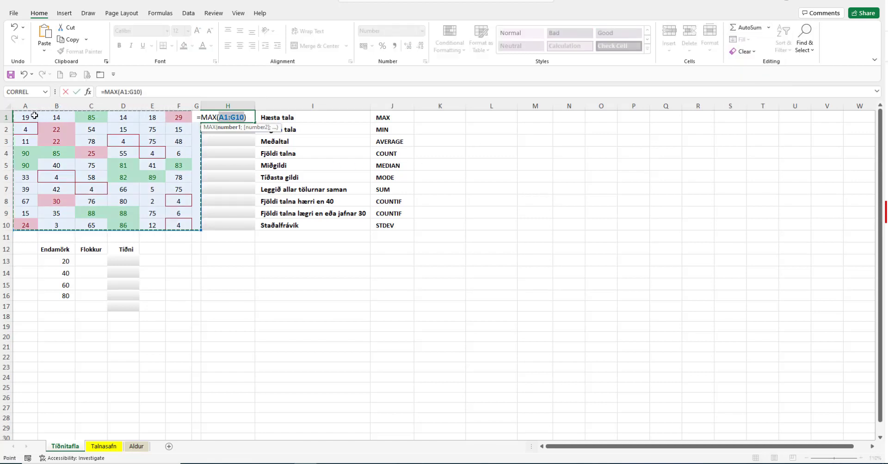
{"action": "left_click_drag", "start_coordinate": [32, 117], "coordinate": [179, 220]}
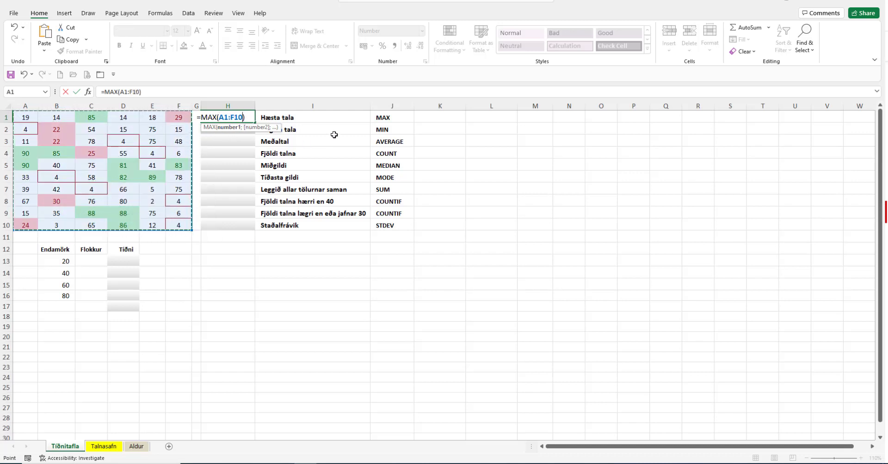
{"action": "key", "text": "Return"}
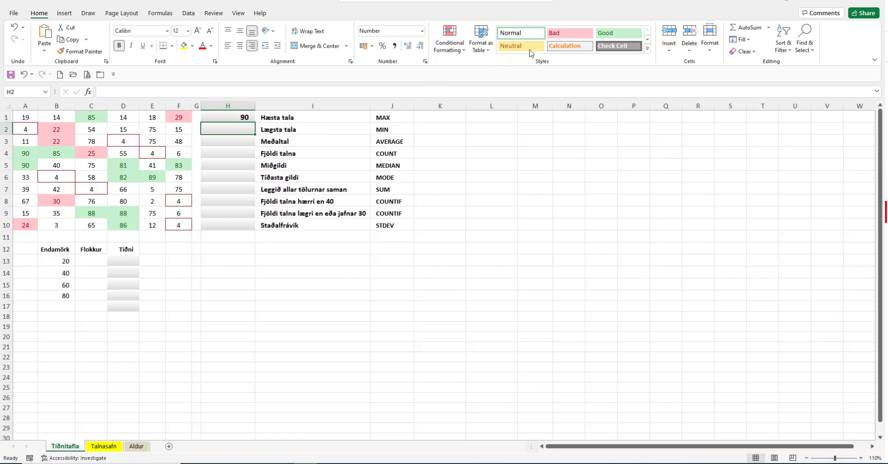
Calculate the lowest number of A1:F10 in cell H2 with the MIN function.
{"action": "left_click", "coordinate": [768, 27]}
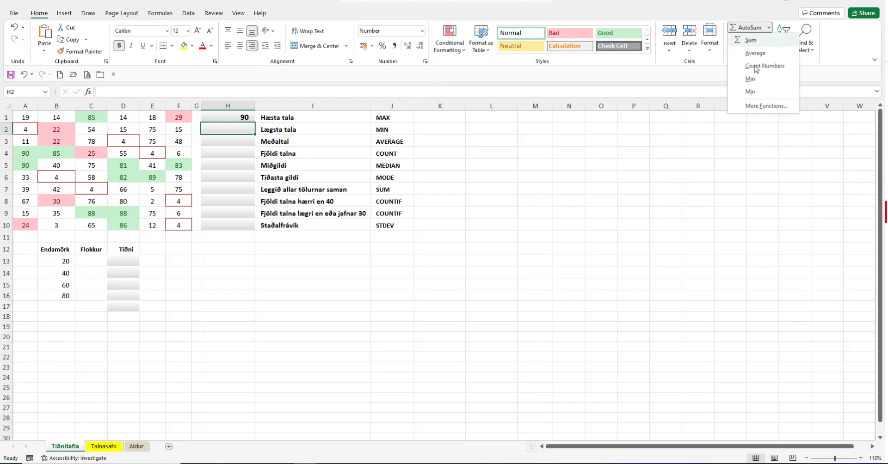
{"action": "left_click", "coordinate": [750, 91]}
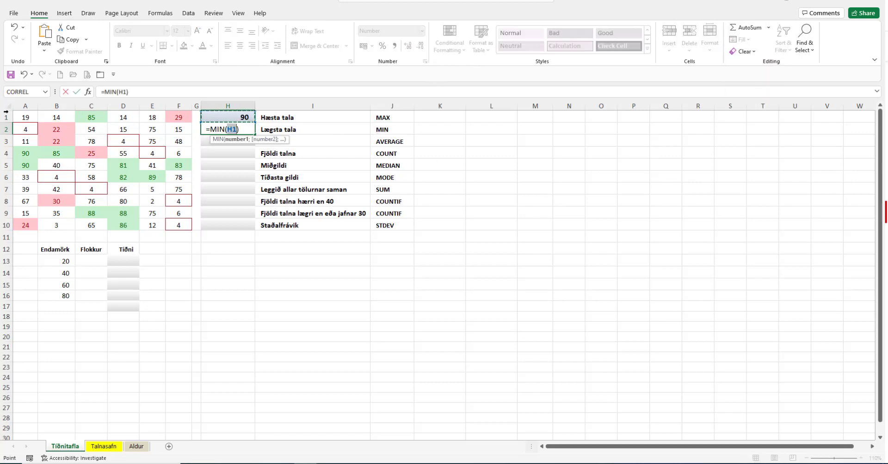
{"action": "left_click_drag", "start_coordinate": [25, 117], "coordinate": [181, 223]}
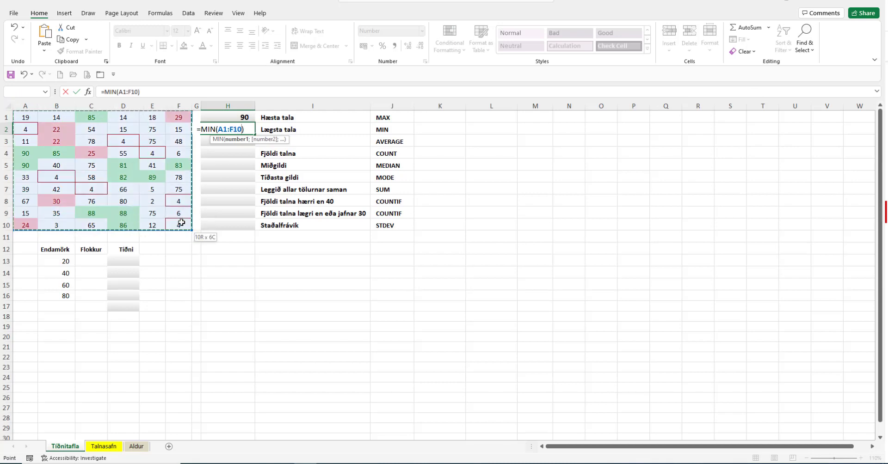
{"action": "key", "text": "Return"}
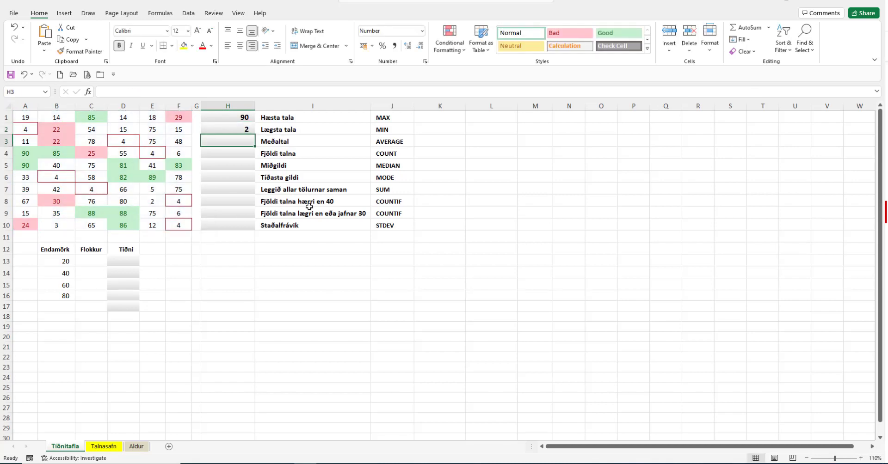
Calculate the mean of A1:F10 in cell H3 with the AVERAGE function.
{"action": "left_click", "coordinate": [768, 31]}
{"action": "left_click", "coordinate": [747, 52]}
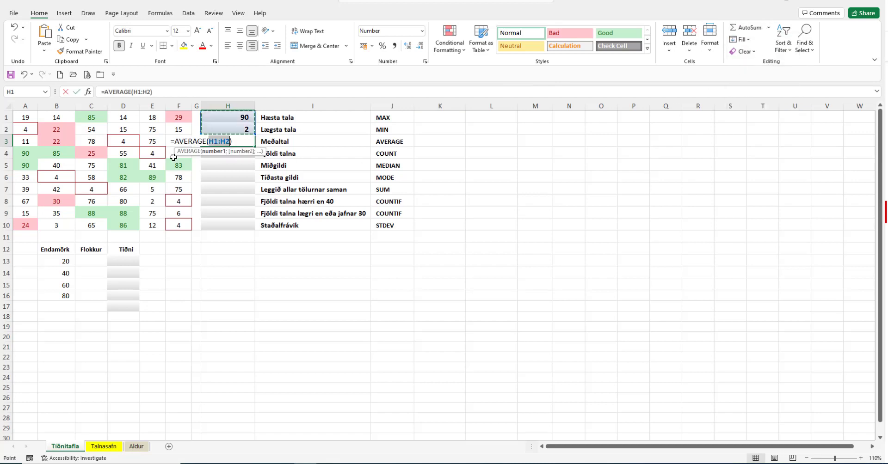
{"action": "left_click_drag", "start_coordinate": [27, 117], "coordinate": [179, 222]}
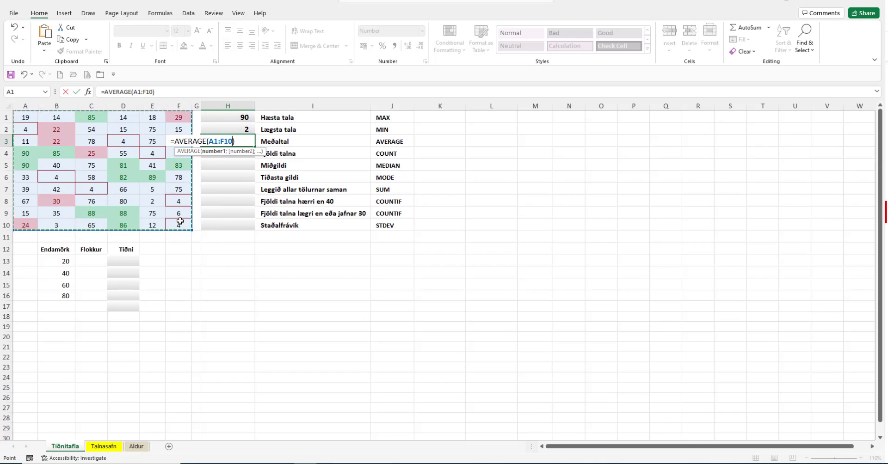
{"action": "key", "text": "Return"}
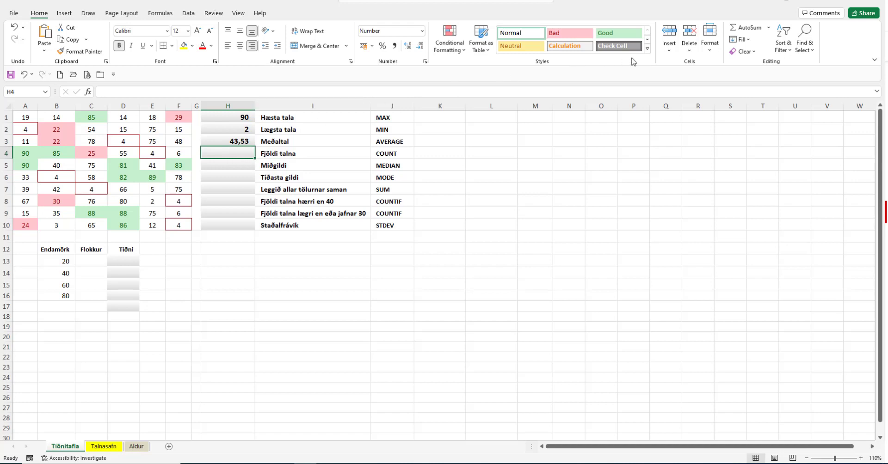
Count the numbers in A1:F10 in cell H4 with the COUNT function.
{"action": "left_click", "coordinate": [769, 28]}
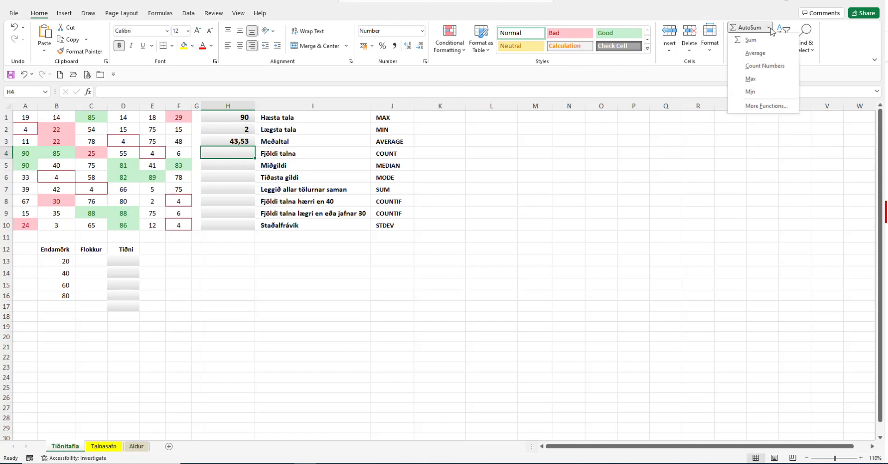
{"action": "left_click", "coordinate": [765, 66]}
{"action": "left_click_drag", "start_coordinate": [27, 120], "coordinate": [174, 217]}
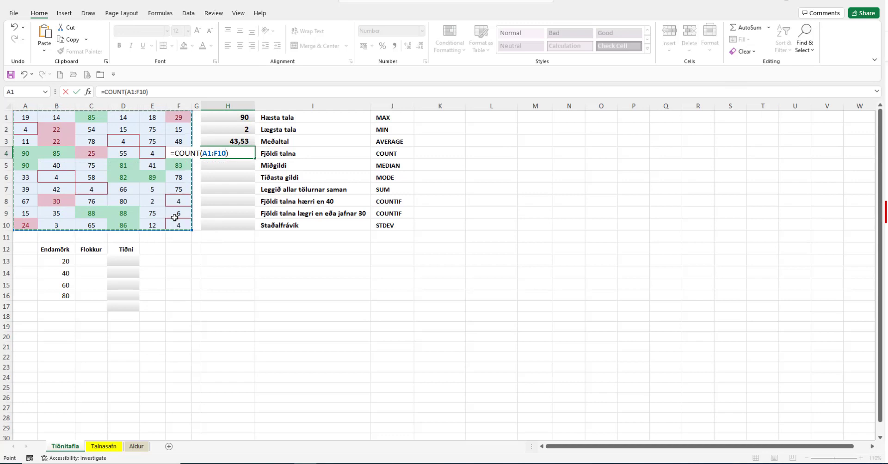
{"action": "key", "text": "Return"}
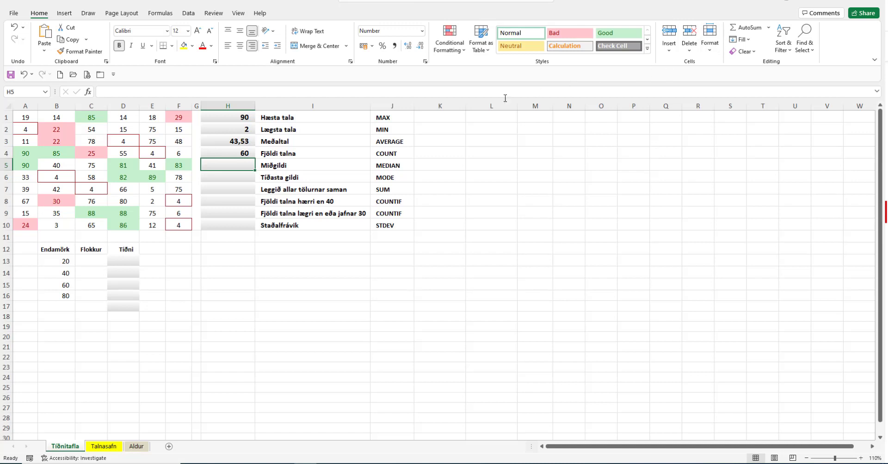
Find the MEDIAN function by searching for "median" and insert it in cell H5 for the range A1:F10.
{"action": "left_click", "coordinate": [88, 91]}
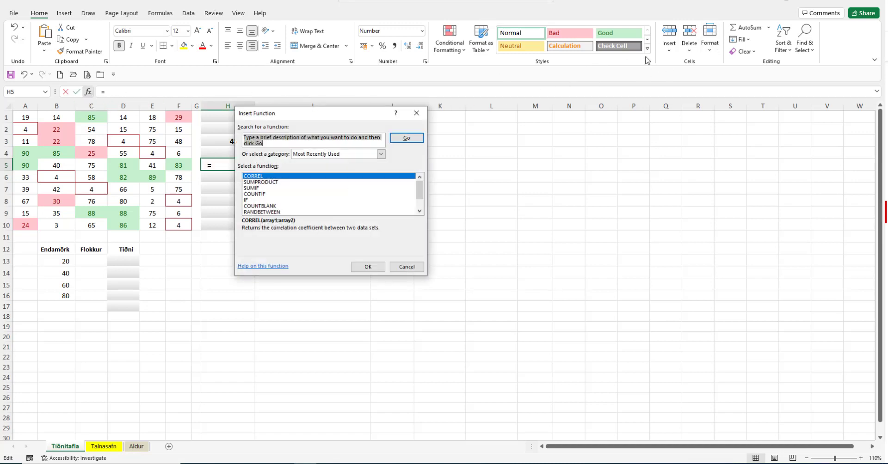
{"action": "left_click_drag", "start_coordinate": [384, 112], "coordinate": [576, 106]}
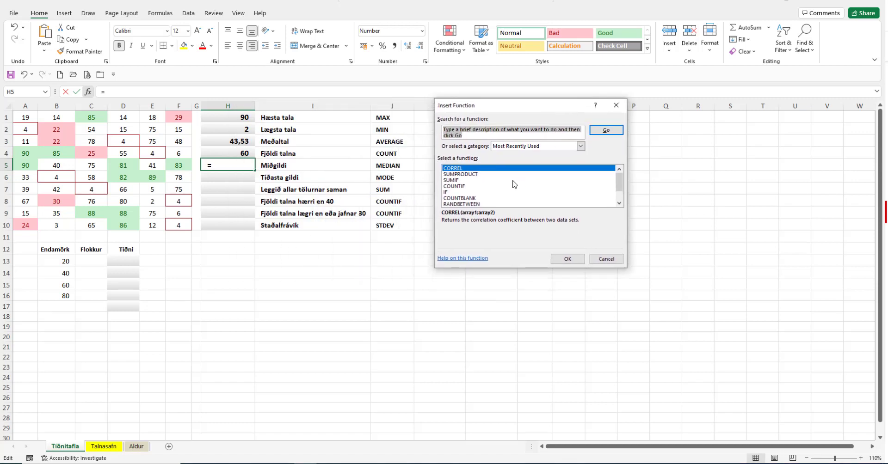
{"action": "left_click", "coordinate": [619, 204]}
{"action": "left_click", "coordinate": [619, 204]}
{"action": "left_click", "coordinate": [619, 204]}
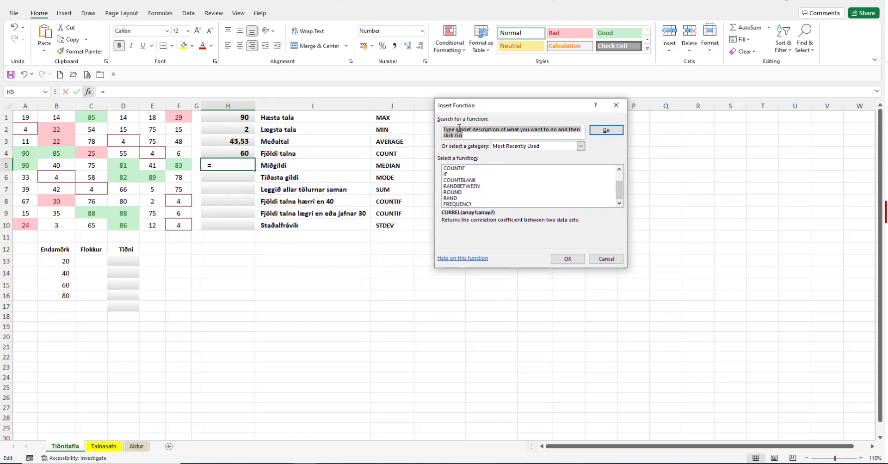
{"action": "type", "text": "median"}
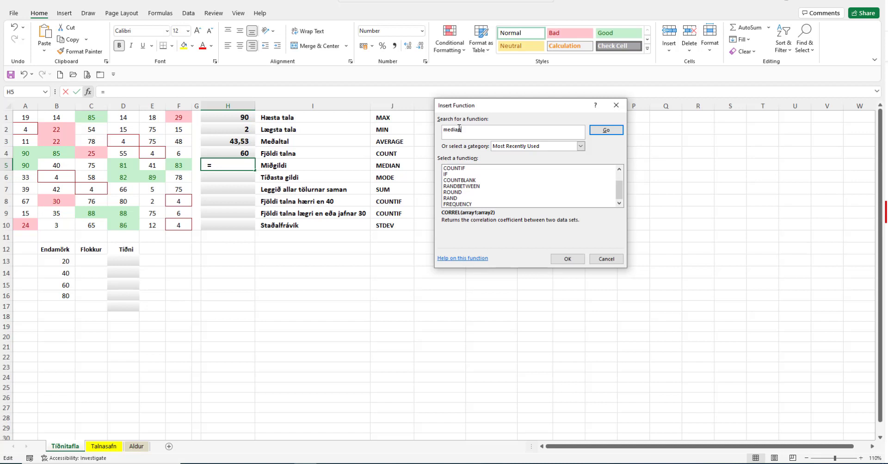
{"action": "left_click", "coordinate": [606, 130]}
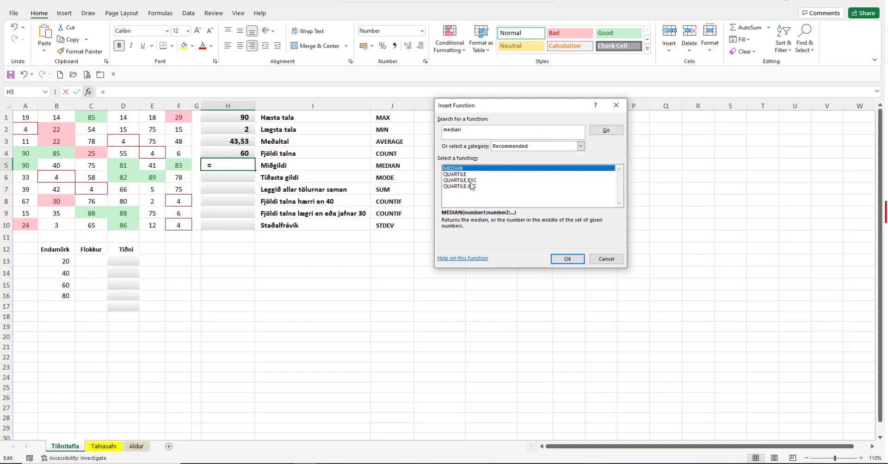
{"action": "left_click", "coordinate": [567, 259]}
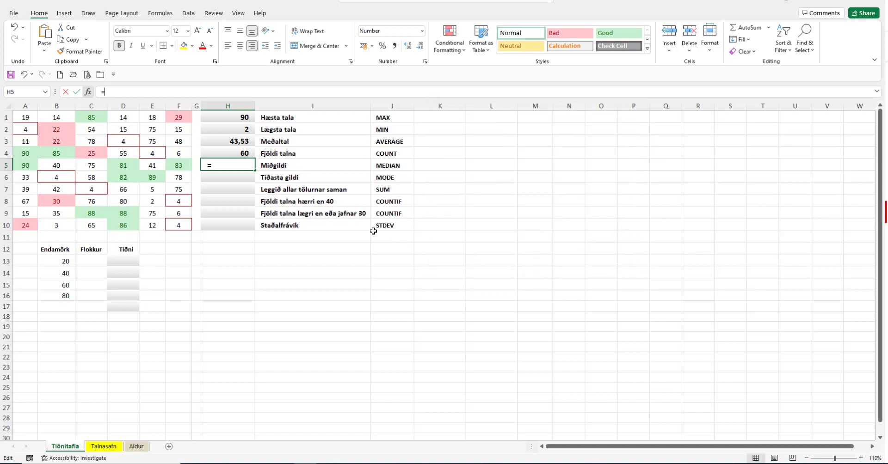
{"action": "left_click_drag", "start_coordinate": [27, 113], "coordinate": [180, 225]}
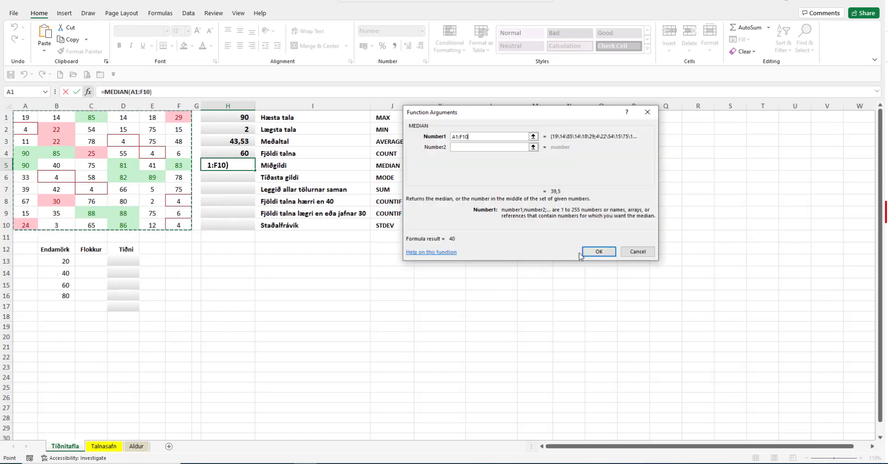
{"action": "left_click", "coordinate": [596, 254]}
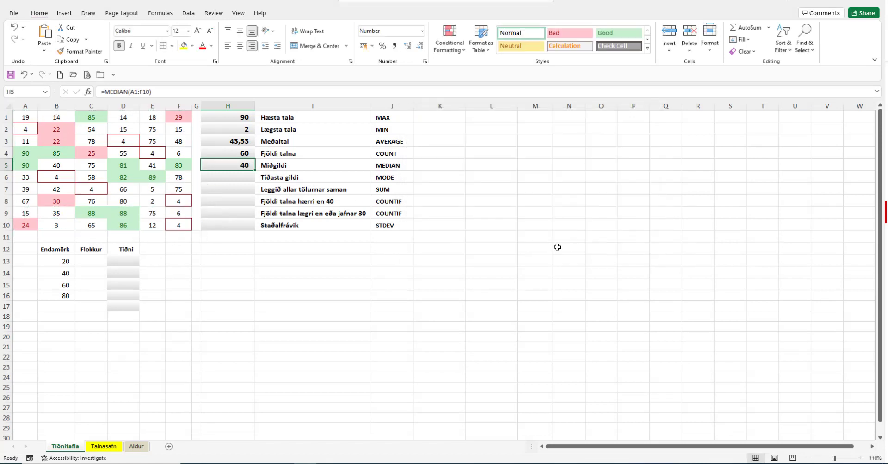
Find the MODE function by searching for "mode" and insert it in cell H6 for the range A1:F10.
{"action": "left_click", "coordinate": [231, 179]}
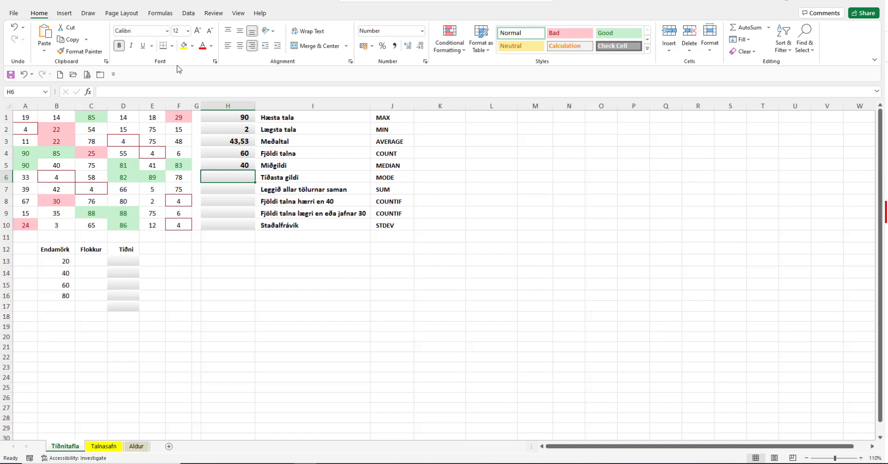
{"action": "left_click", "coordinate": [88, 92]}
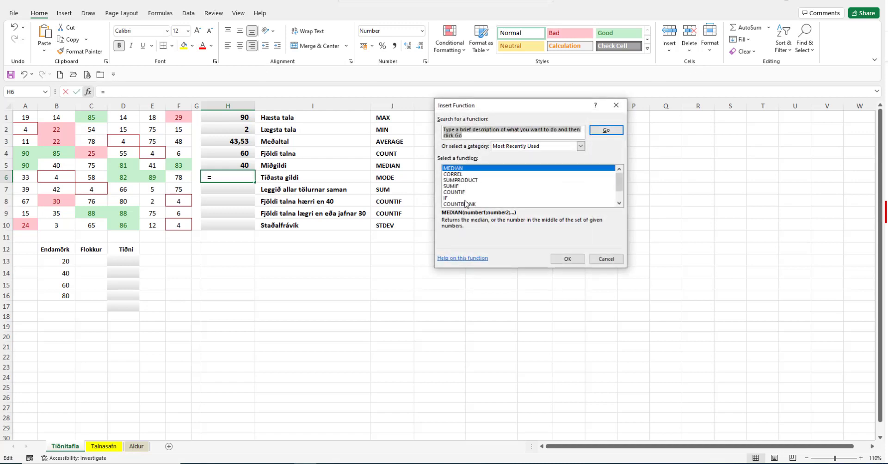
{"action": "type", "text": "mode"}
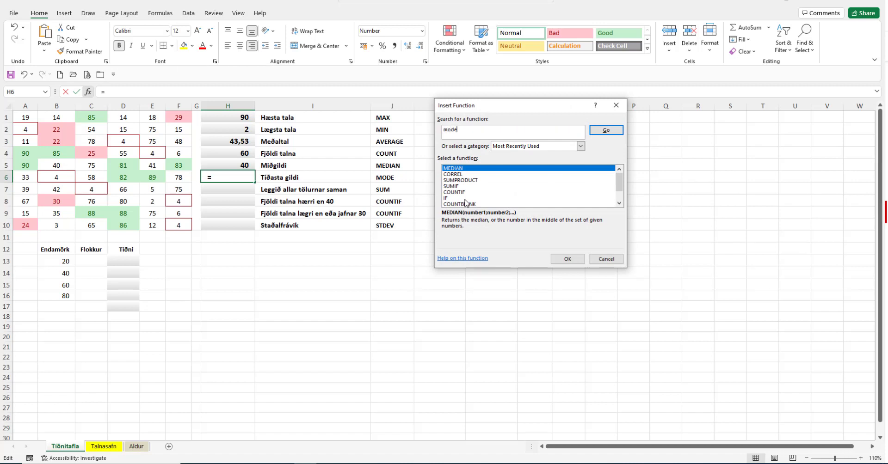
{"action": "key", "text": "Return"}
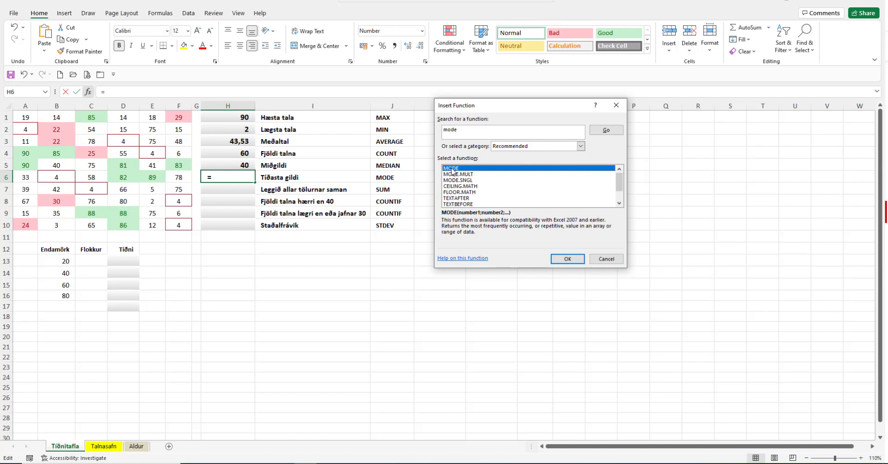
{"action": "left_click", "coordinate": [567, 259]}
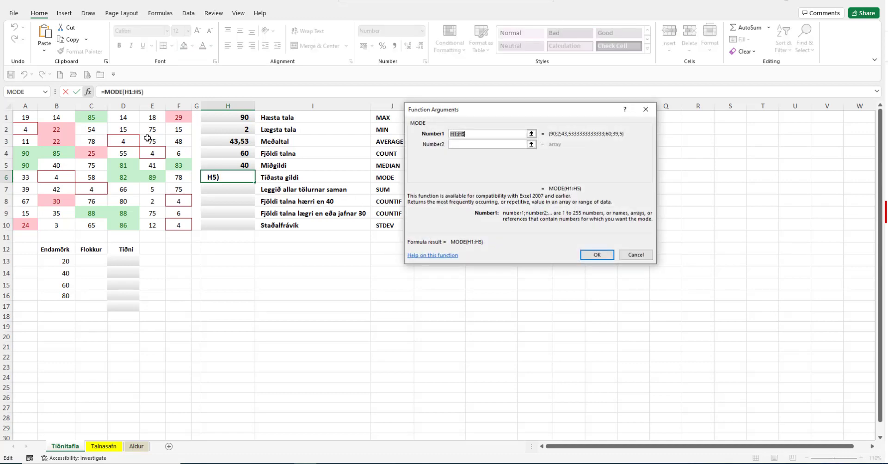
{"action": "left_click_drag", "start_coordinate": [25, 116], "coordinate": [179, 227]}
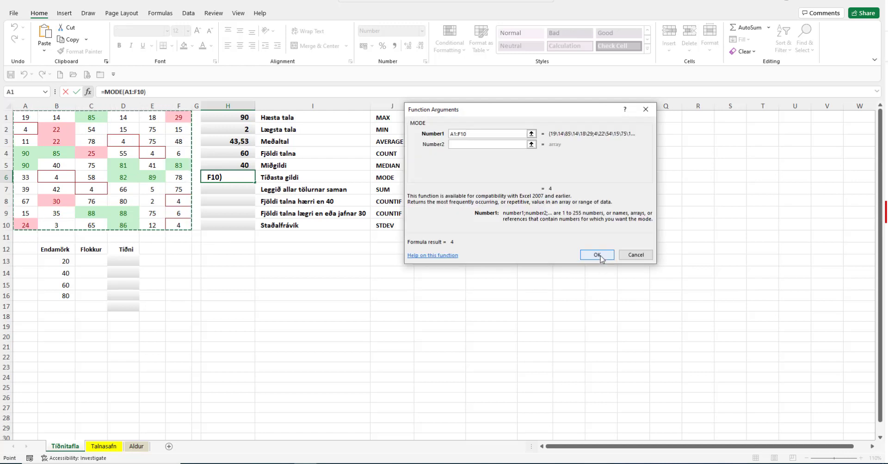
{"action": "left_click", "coordinate": [597, 256]}
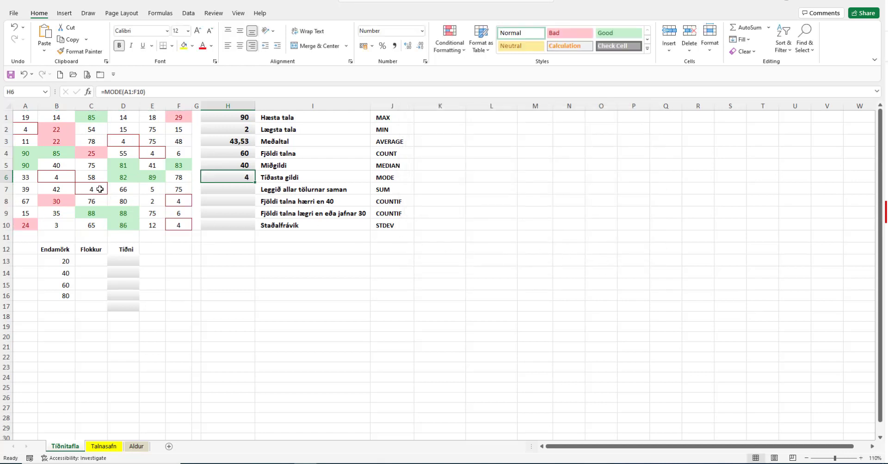
Add up all the numbers of A1:F10 in cell H7 with the SUM function.
{"action": "left_click", "coordinate": [224, 189]}
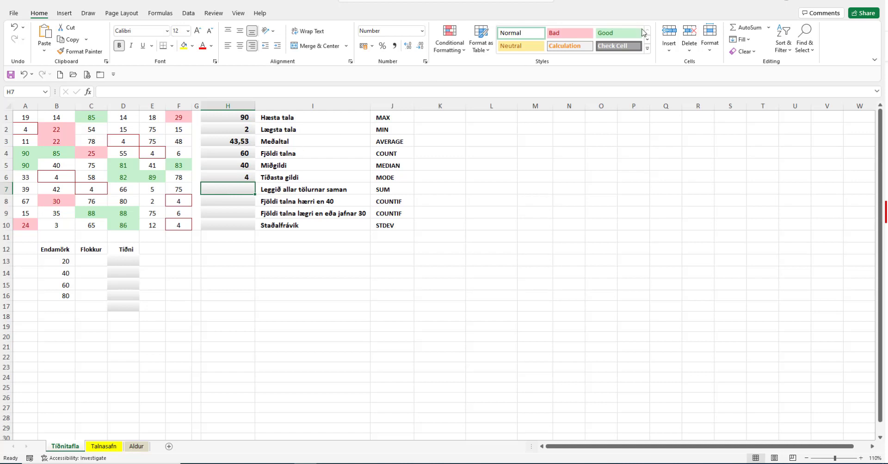
{"action": "left_click", "coordinate": [769, 27]}
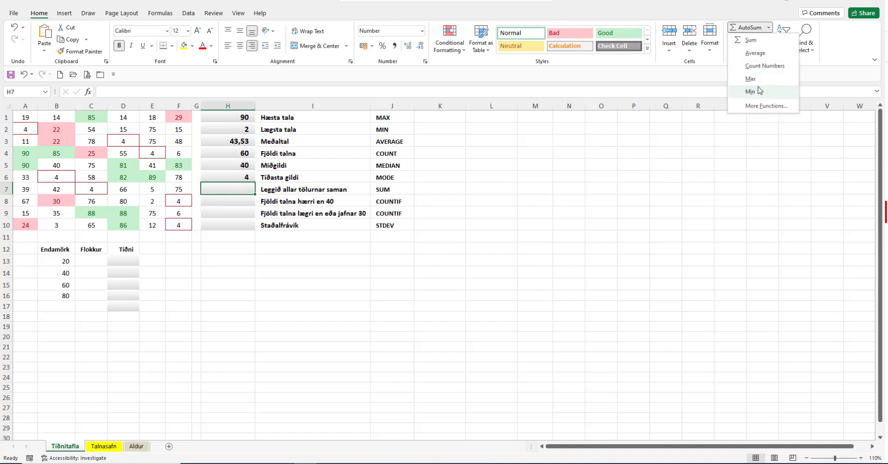
{"action": "left_click", "coordinate": [749, 41]}
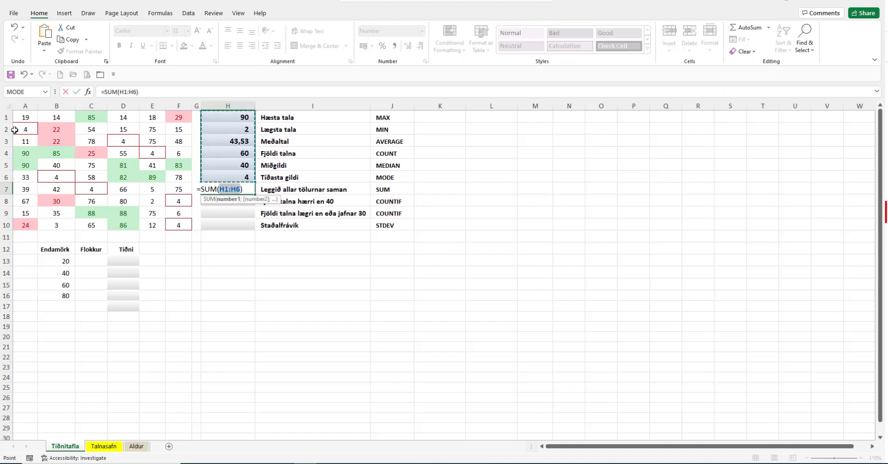
{"action": "left_click_drag", "start_coordinate": [27, 118], "coordinate": [176, 223]}
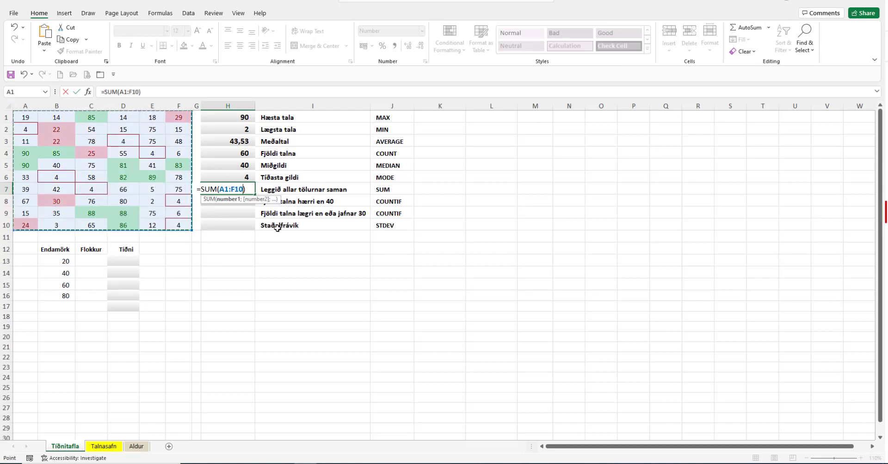
{"action": "key", "text": "Return"}
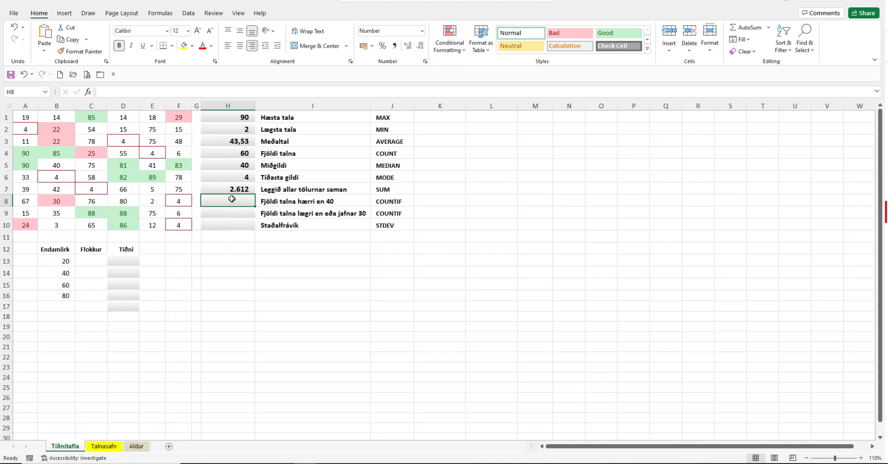
Count the numbers in A1:F10 greater than 40 in cell H8 with the COUNTIF function and the criterion >40.
{"action": "left_click", "coordinate": [88, 91]}
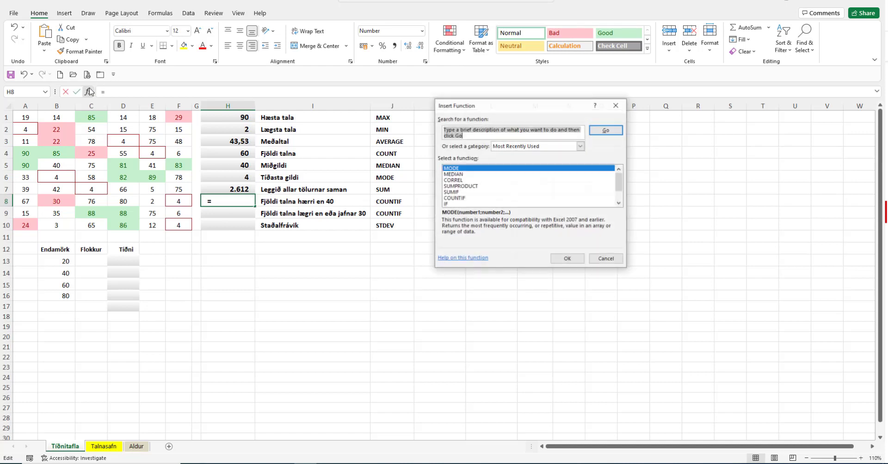
{"action": "left_click", "coordinate": [461, 198]}
{"action": "left_click", "coordinate": [567, 259]}
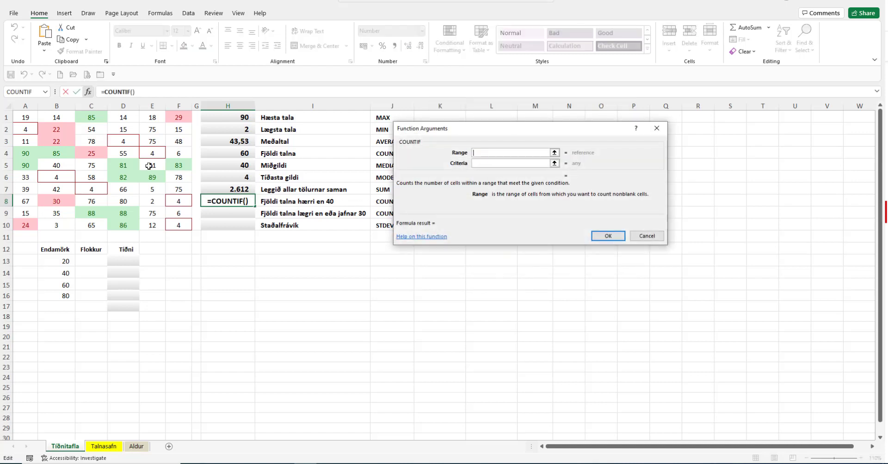
{"action": "left_click_drag", "start_coordinate": [25, 117], "coordinate": [174, 225]}
{"action": "left_click", "coordinate": [487, 164]}
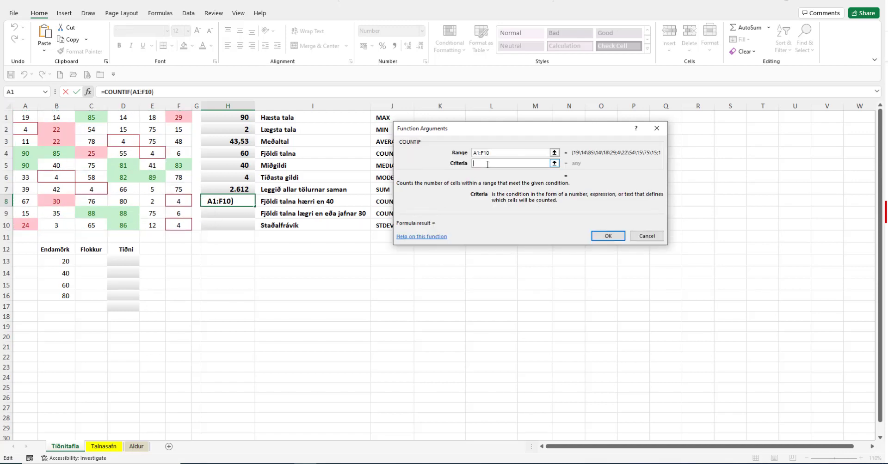
{"action": "type", "text": ">40"}
{"action": "left_click", "coordinate": [608, 236]}
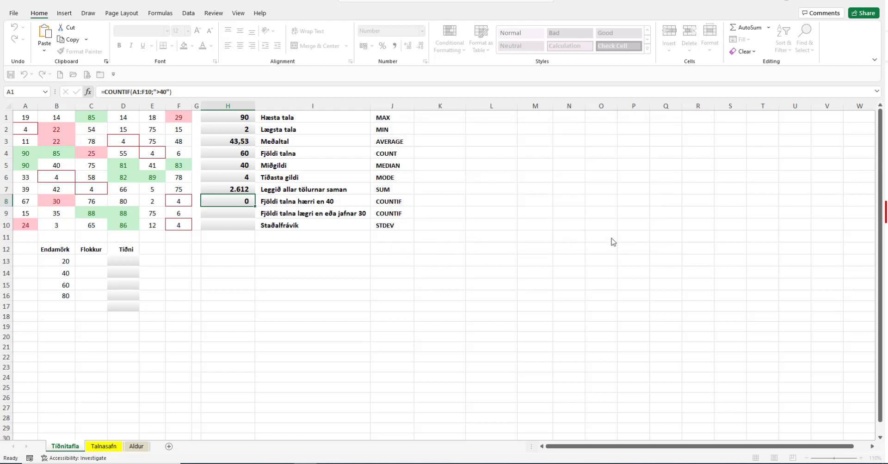
Count the numbers in A1:F10 less than or equal to 30 in cell H9 with COUNTIF and the criterion <=30.
{"action": "left_click", "coordinate": [240, 213]}
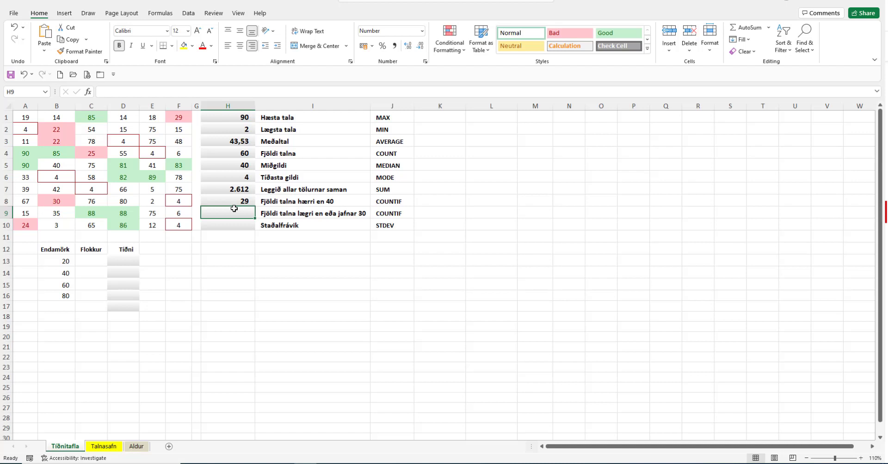
{"action": "left_click", "coordinate": [88, 92]}
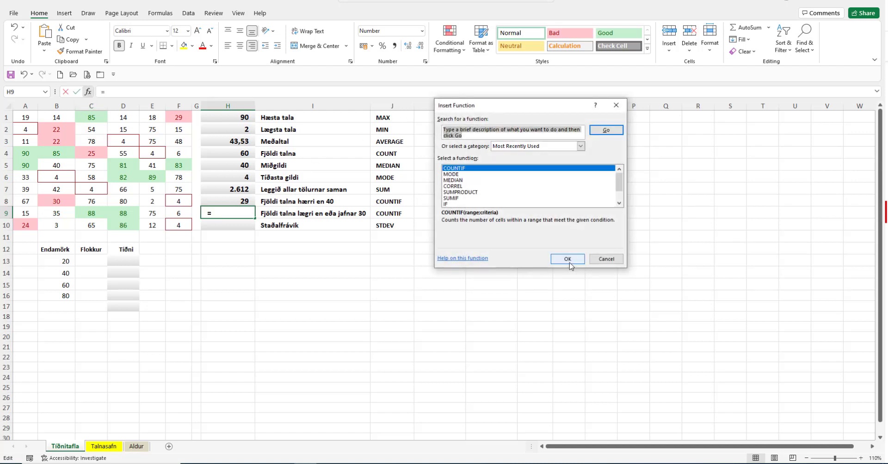
{"action": "left_click", "coordinate": [568, 259]}
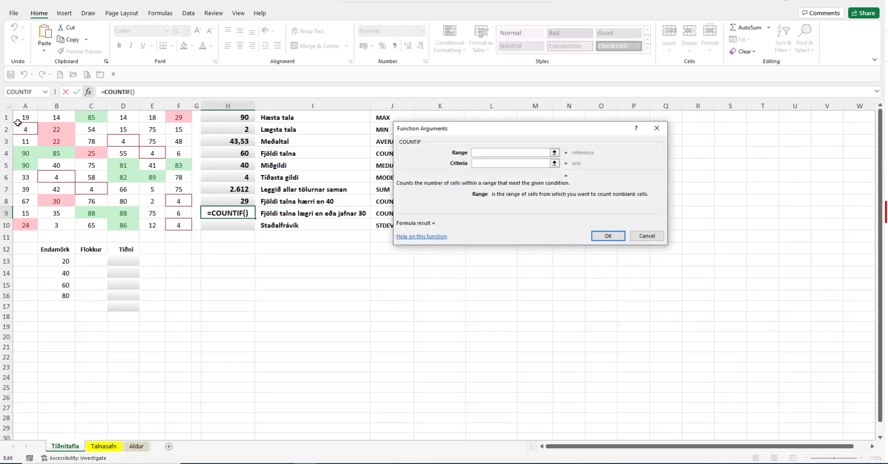
{"action": "left_click_drag", "start_coordinate": [19, 121], "coordinate": [177, 223]}
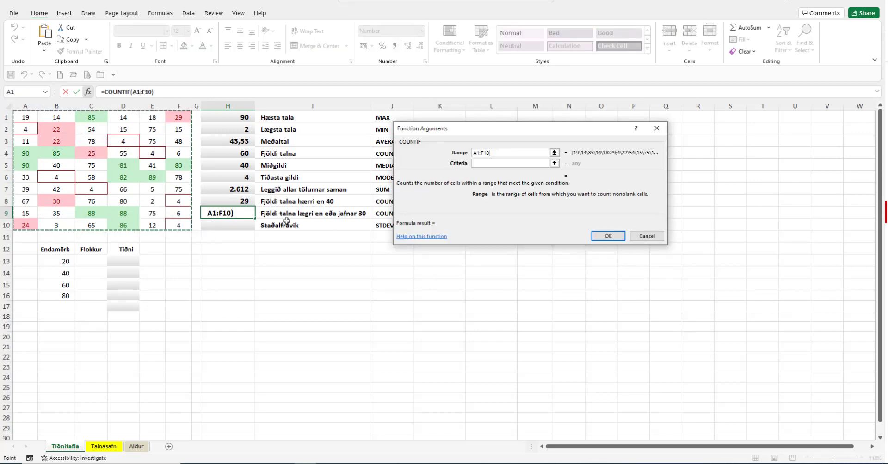
{"action": "left_click", "coordinate": [481, 164]}
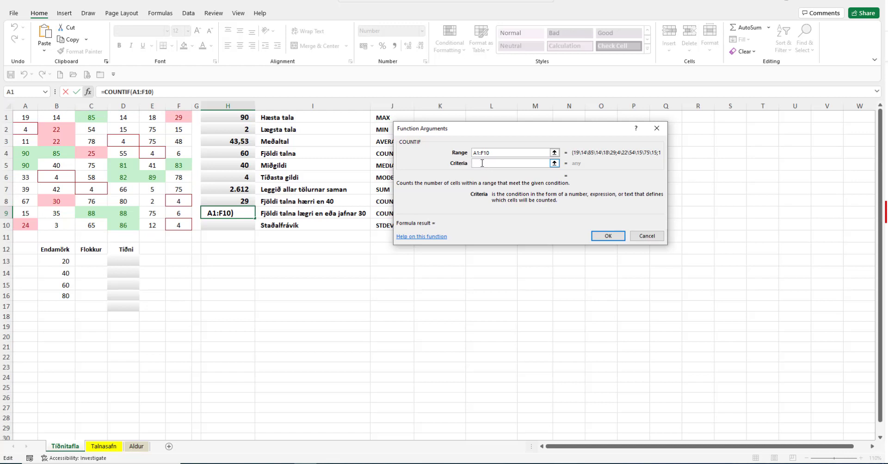
{"action": "type", "text": "<=30"}
{"action": "left_click", "coordinate": [607, 236]}
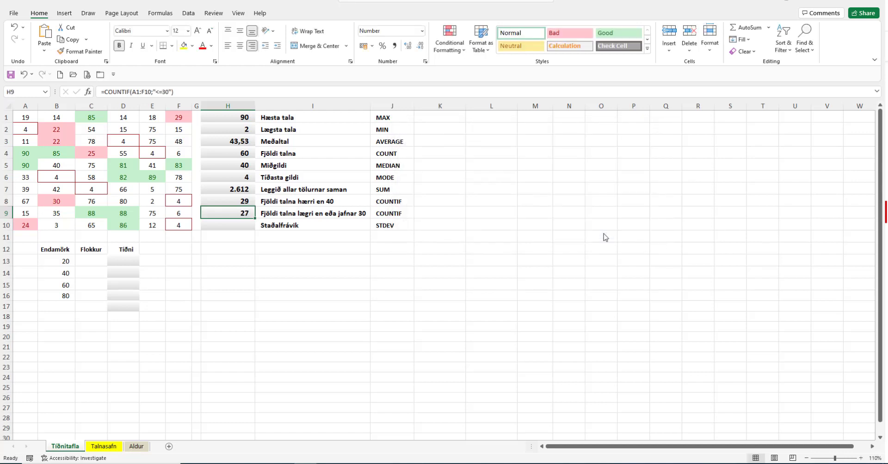
Find the STDEV function by searching for "stdev" and insert it in cell H10 for the range A1:F10.
{"action": "left_click", "coordinate": [243, 225]}
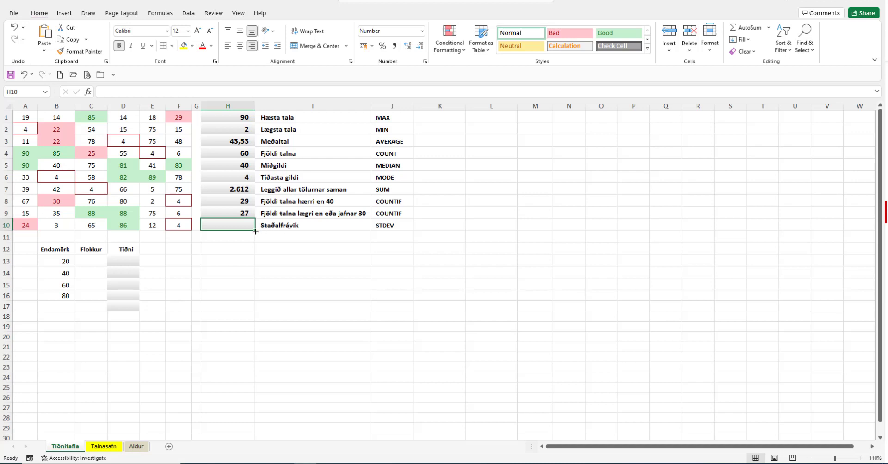
{"action": "left_click", "coordinate": [88, 92]}
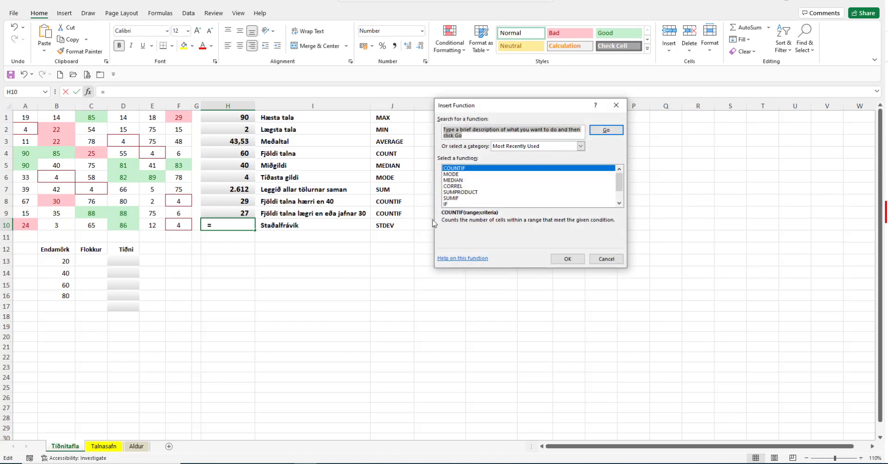
{"action": "type", "text": "st"}
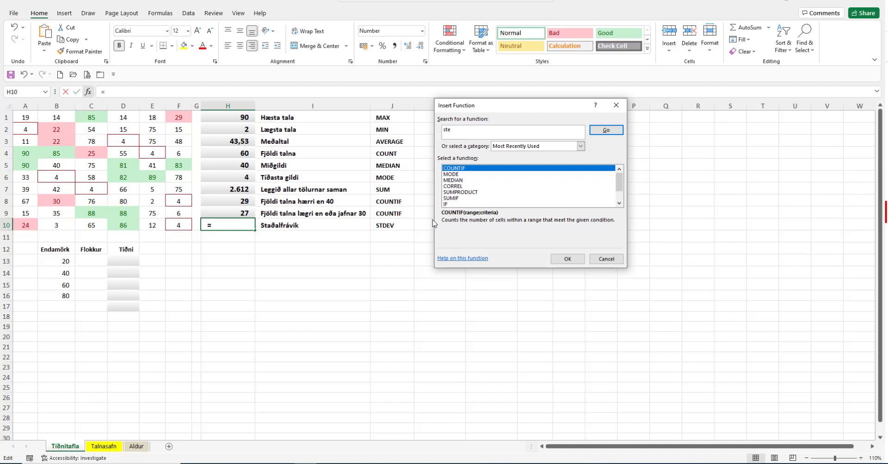
{"action": "type", "text": "dev"}
{"action": "key", "text": "Return"}
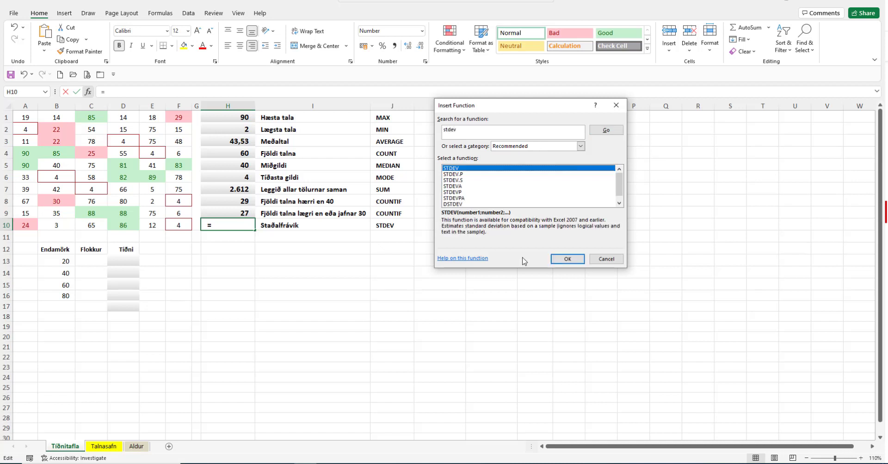
{"action": "left_click", "coordinate": [567, 259]}
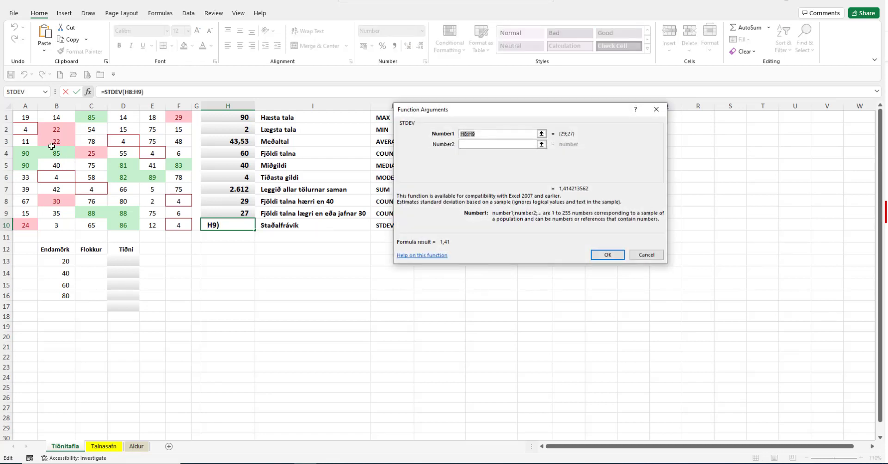
{"action": "left_click_drag", "start_coordinate": [26, 118], "coordinate": [179, 226]}
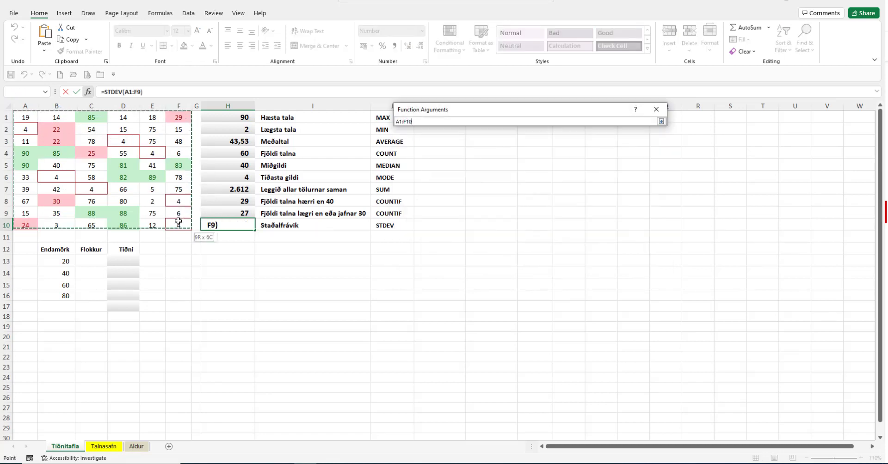
{"action": "left_click", "coordinate": [605, 255]}
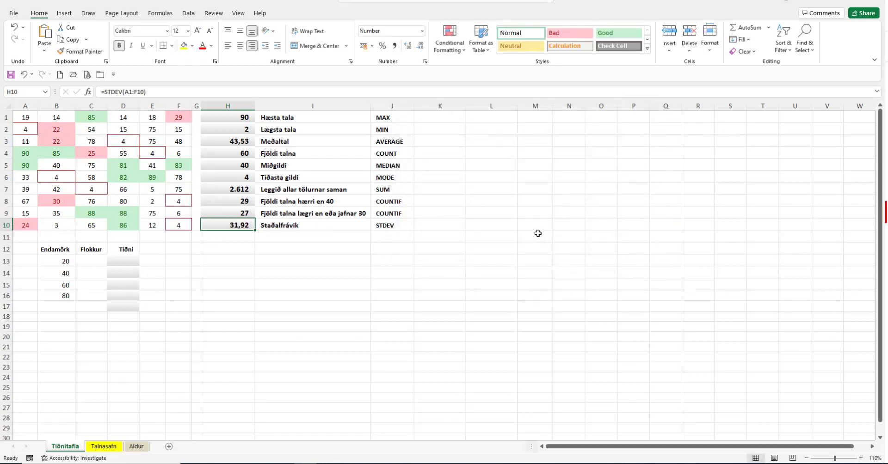